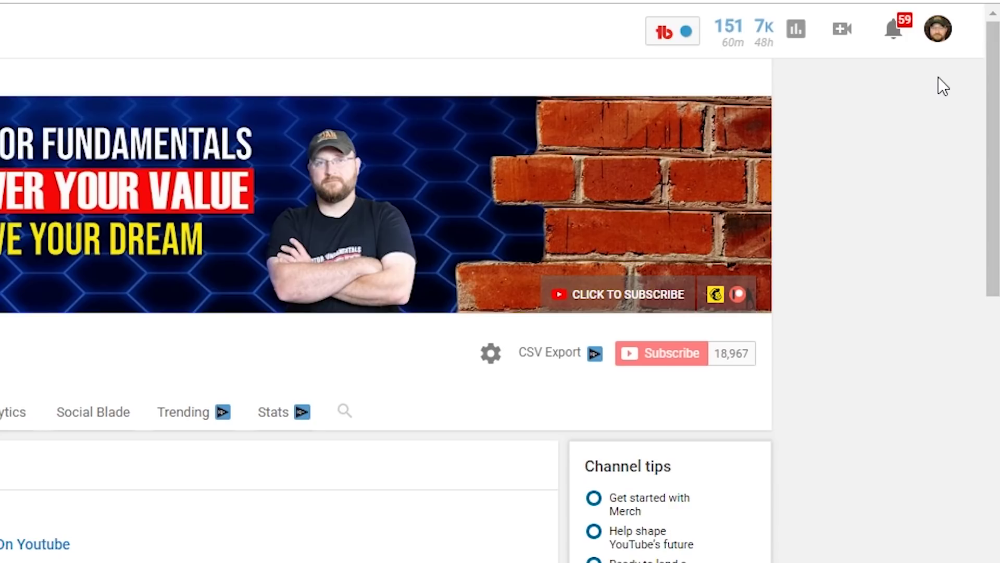
- Switch to the new Studio beta from Creator Studio in the account menu
{"action": "left_click", "coordinate": [941, 41]}
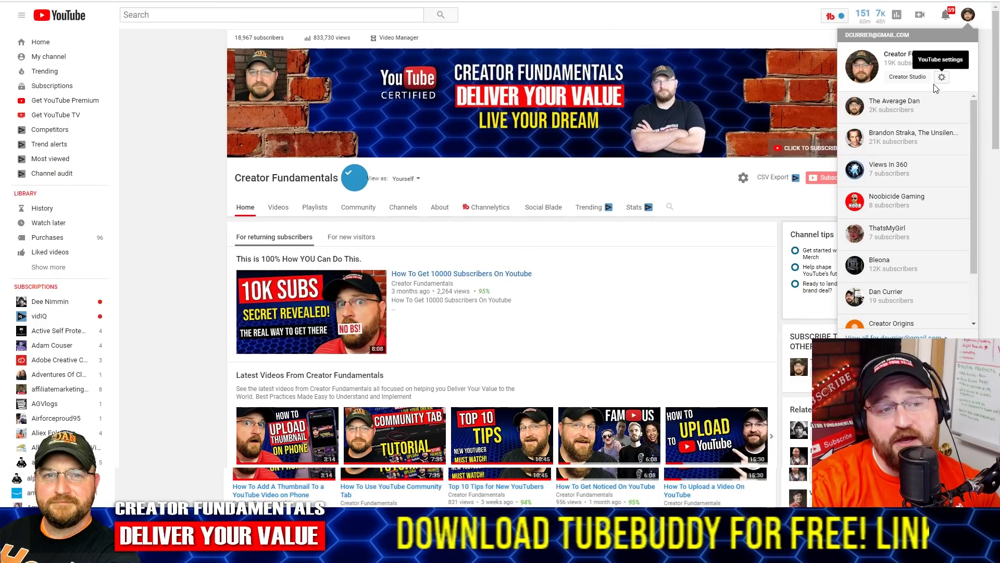
{"action": "left_click", "coordinate": [859, 159]}
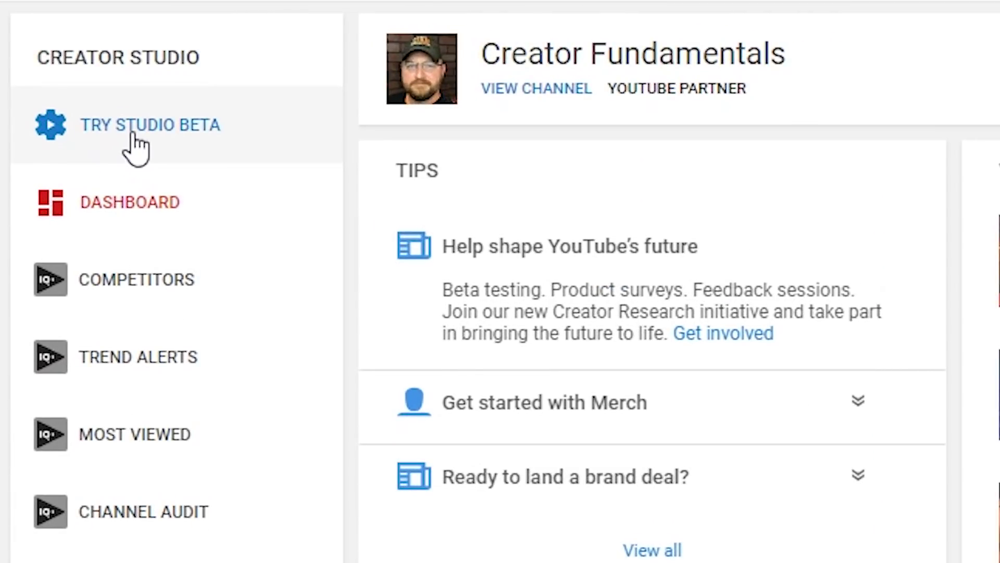
{"action": "left_click", "coordinate": [131, 134]}
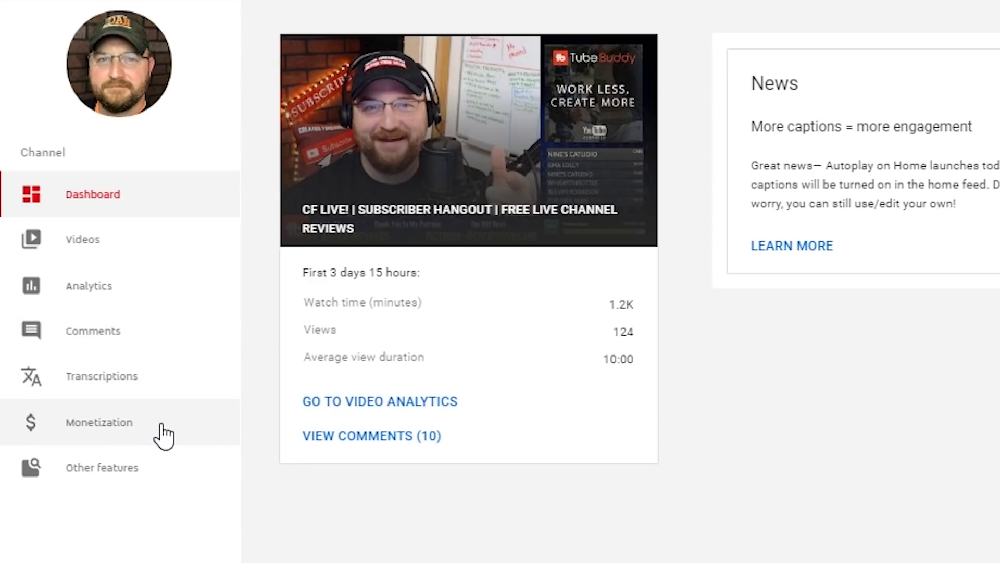
- Show, hide and reshow the Other features list, then go to the Videos page
{"action": "left_click", "coordinate": [145, 466]}
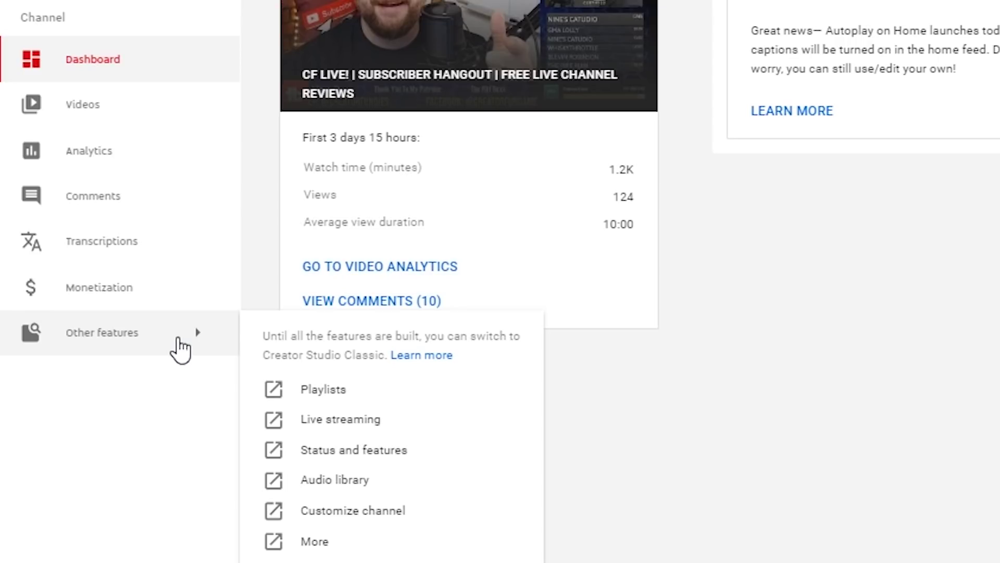
{"action": "left_click", "coordinate": [135, 491]}
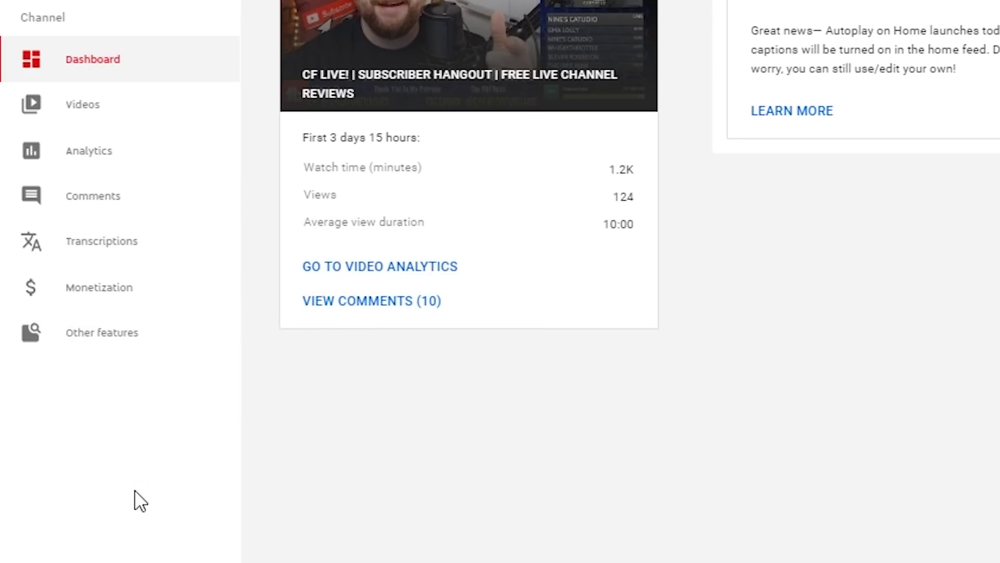
{"action": "left_click", "coordinate": [147, 335]}
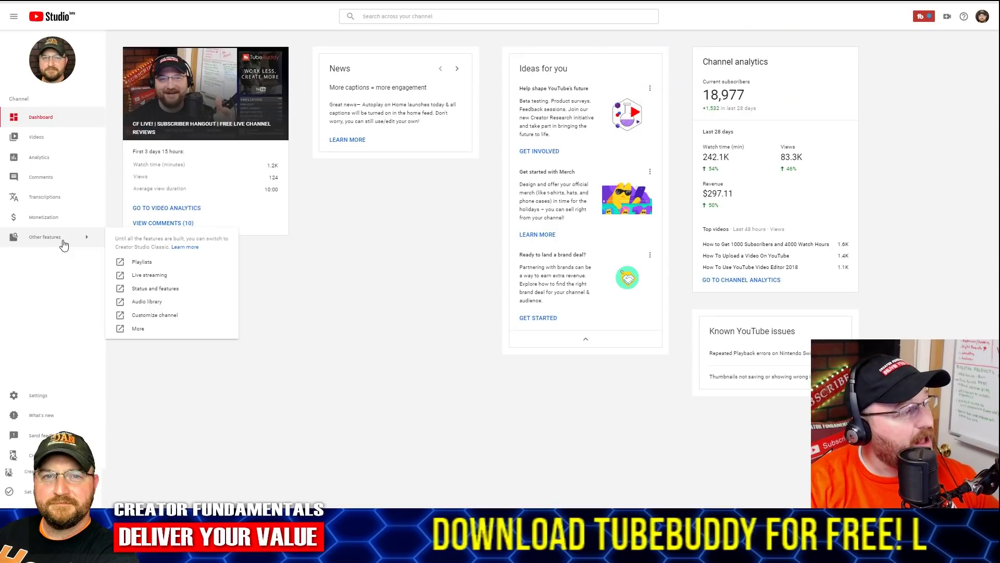
{"action": "left_click", "coordinate": [55, 140]}
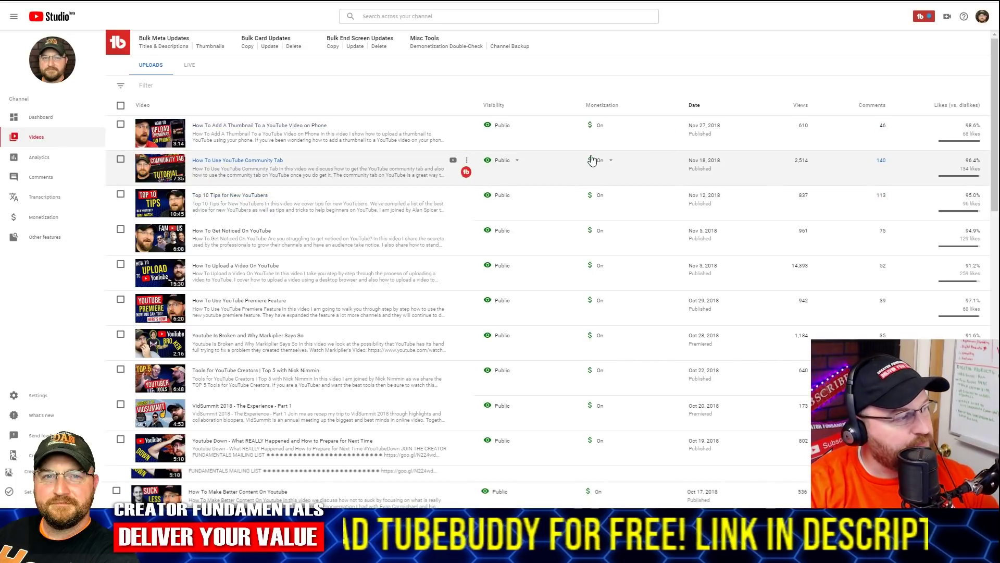
- Open the details of 'How to Get 1000 Subscribers and 4000 Watch Hours'
{"action": "mouse_move", "coordinate": [800, 104]}
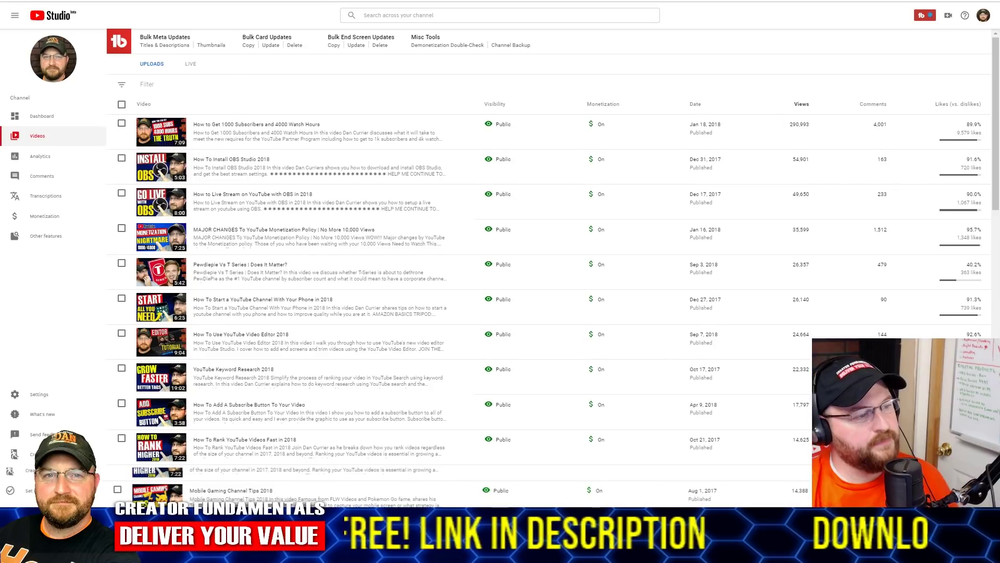
{"action": "left_click", "coordinate": [288, 126]}
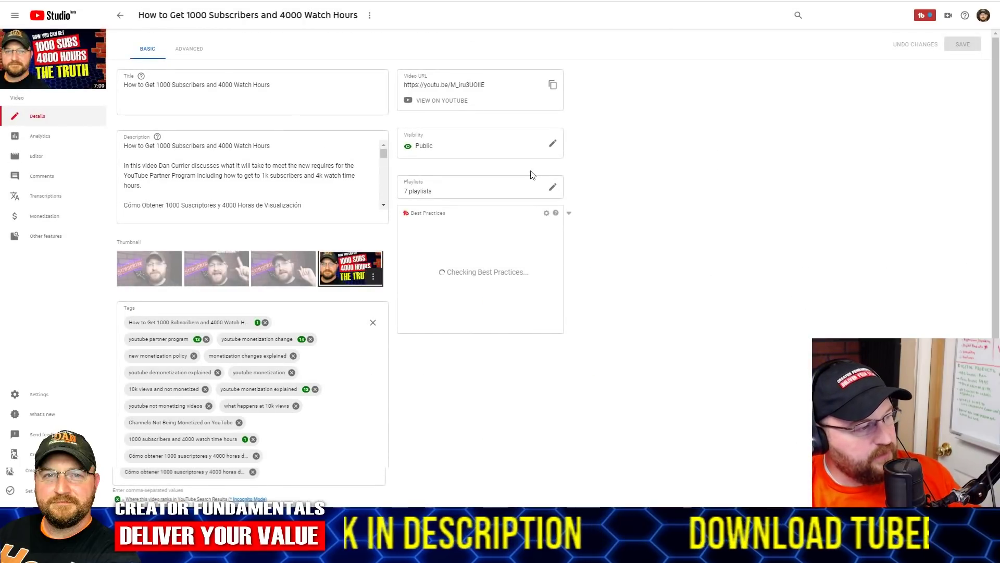
- Review the video's title and Advanced settings, then go to the channel's Comments
{"action": "left_click", "coordinate": [241, 93]}
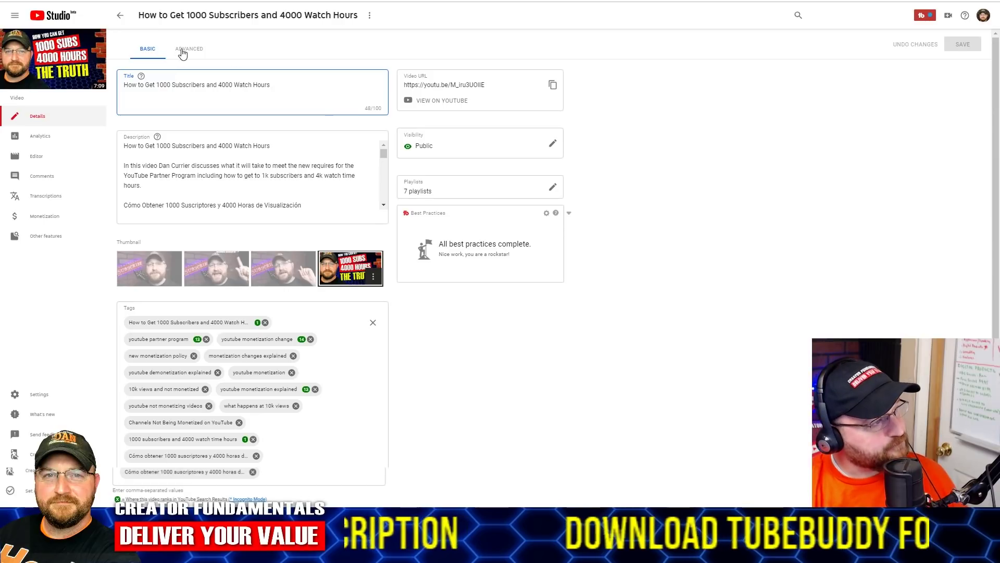
{"action": "left_click", "coordinate": [184, 50]}
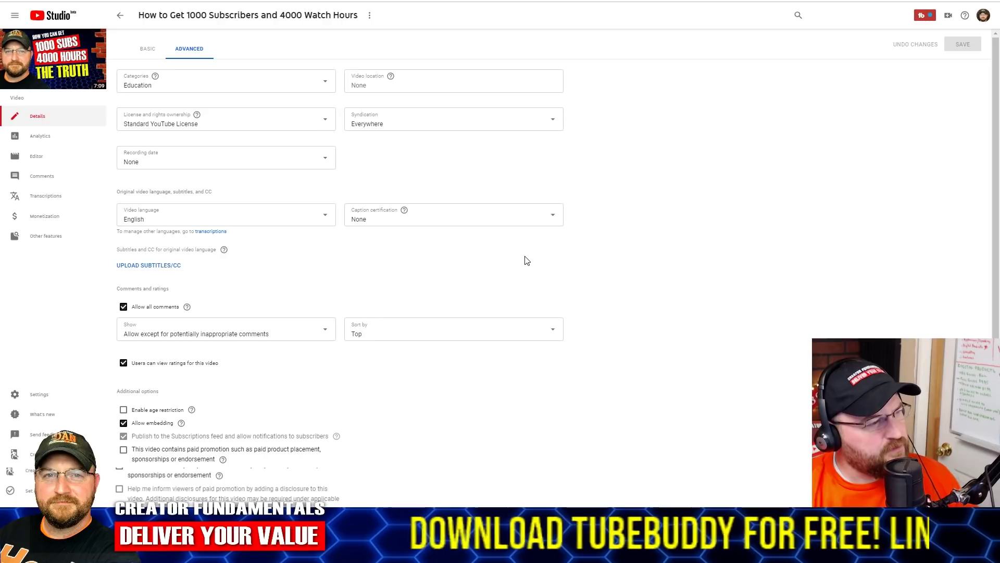
{"action": "scroll", "coordinate": [527, 260], "scroll_direction": "down", "scroll_amount": 1}
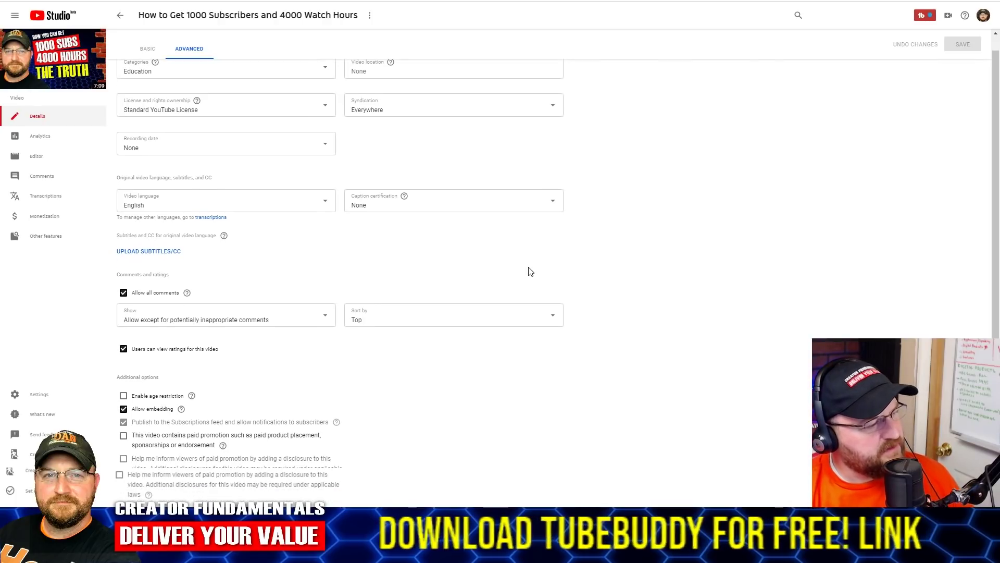
{"action": "scroll", "coordinate": [529, 272], "scroll_direction": "up", "scroll_amount": 1}
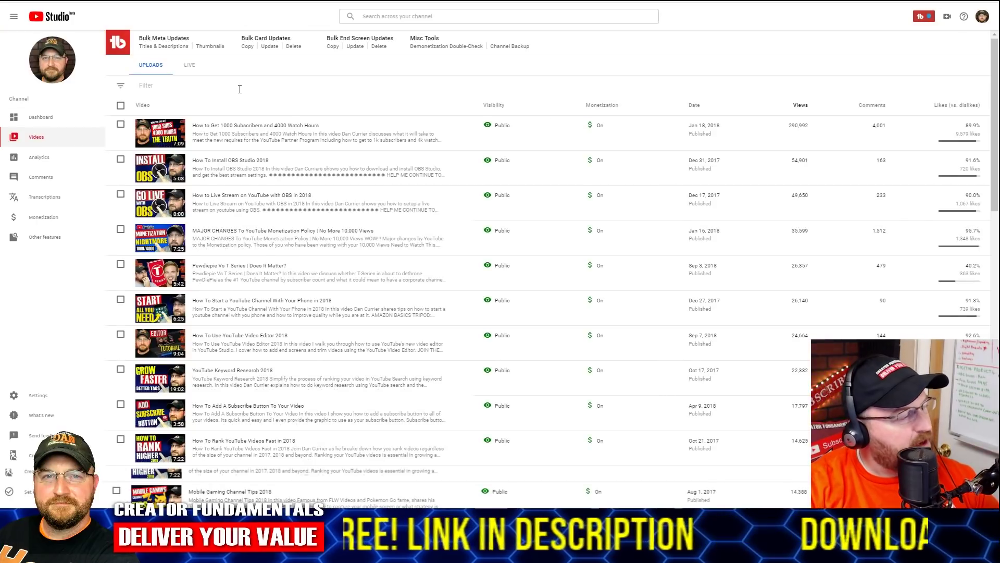
{"action": "left_click", "coordinate": [42, 180]}
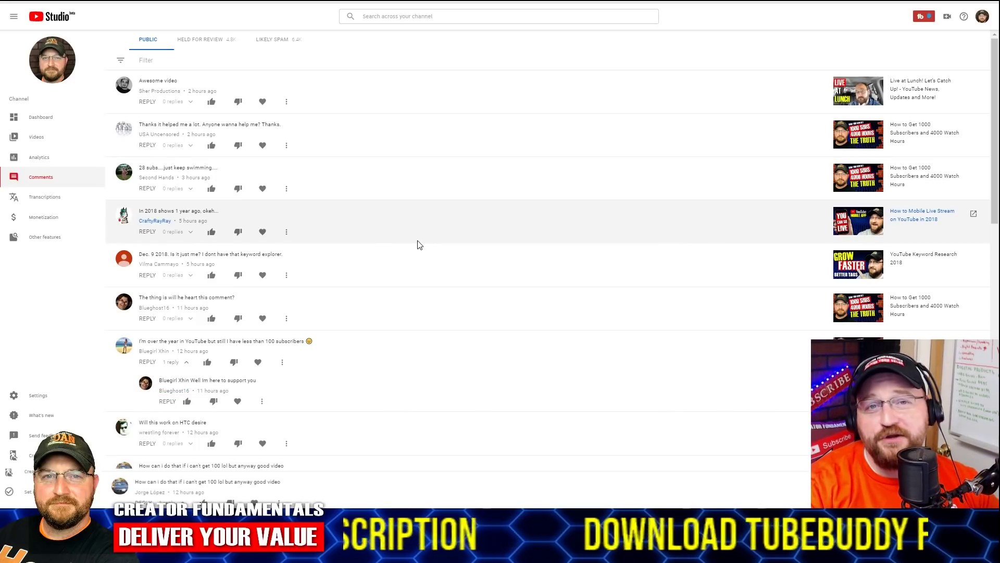
- Like and heart the 'Awesome video' comment, then go to channel Analytics
{"action": "left_click", "coordinate": [210, 102]}
{"action": "left_click", "coordinate": [262, 101]}
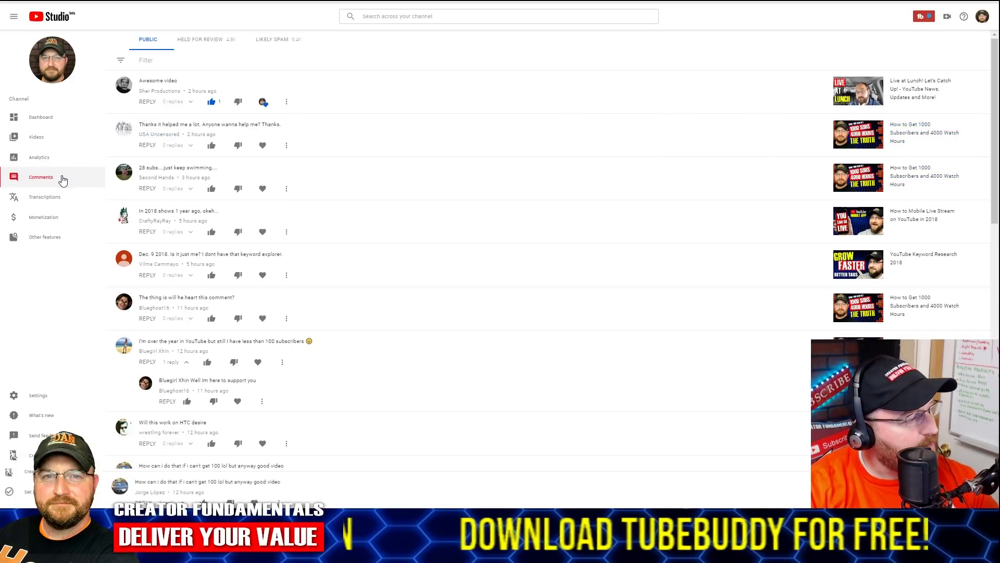
{"action": "left_click", "coordinate": [55, 158]}
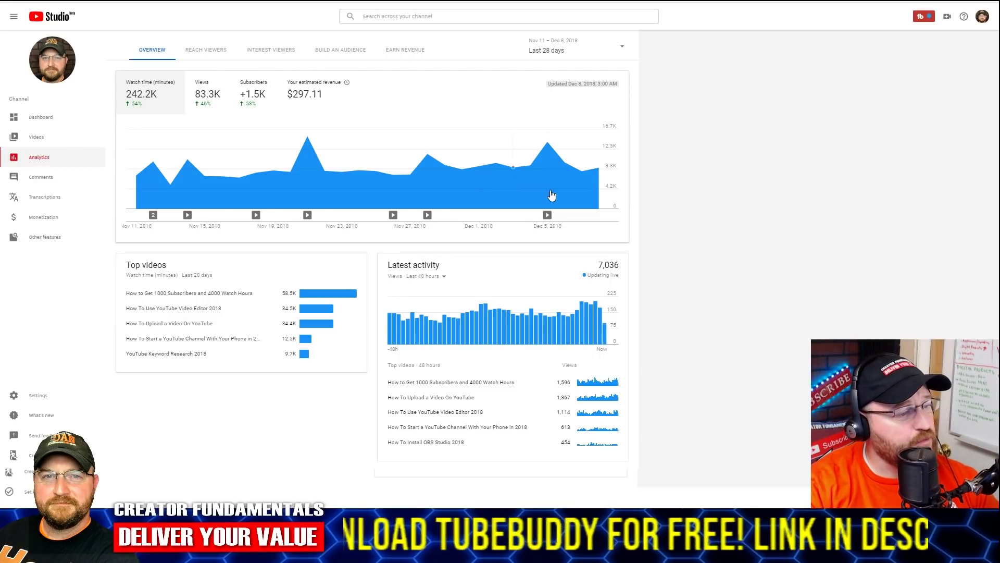
- Switch the overview chart between views, subscribers and estimated revenue
{"action": "left_click", "coordinate": [208, 100]}
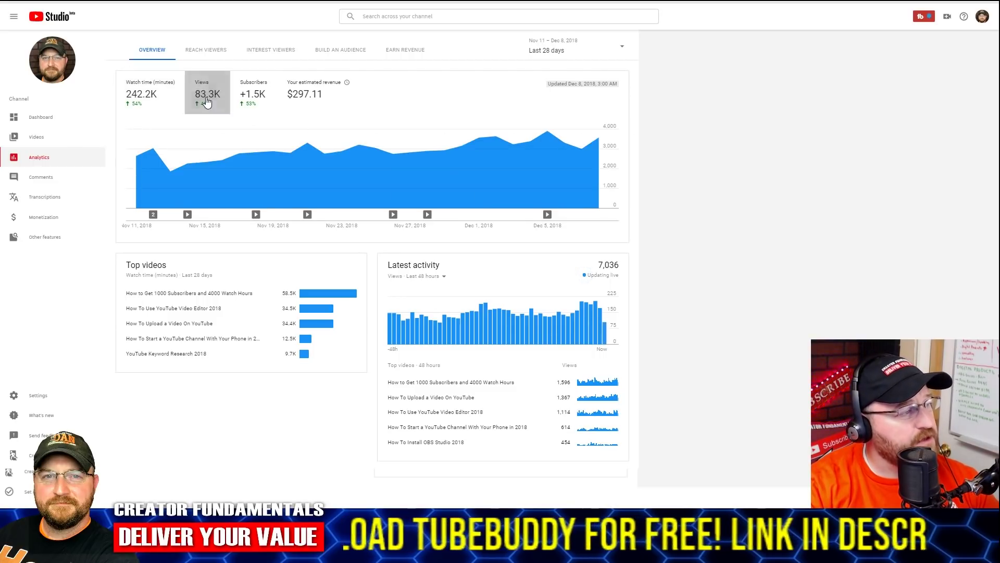
{"action": "left_click", "coordinate": [253, 99]}
{"action": "left_click", "coordinate": [329, 97]}
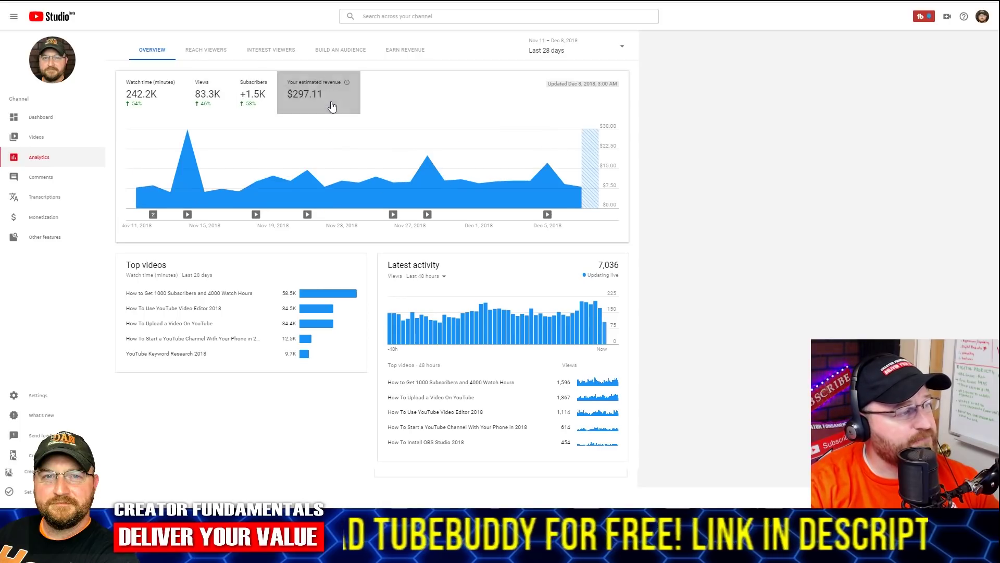
{"action": "left_click", "coordinate": [205, 96]}
{"action": "left_click", "coordinate": [252, 98]}
{"action": "left_click", "coordinate": [314, 98]}
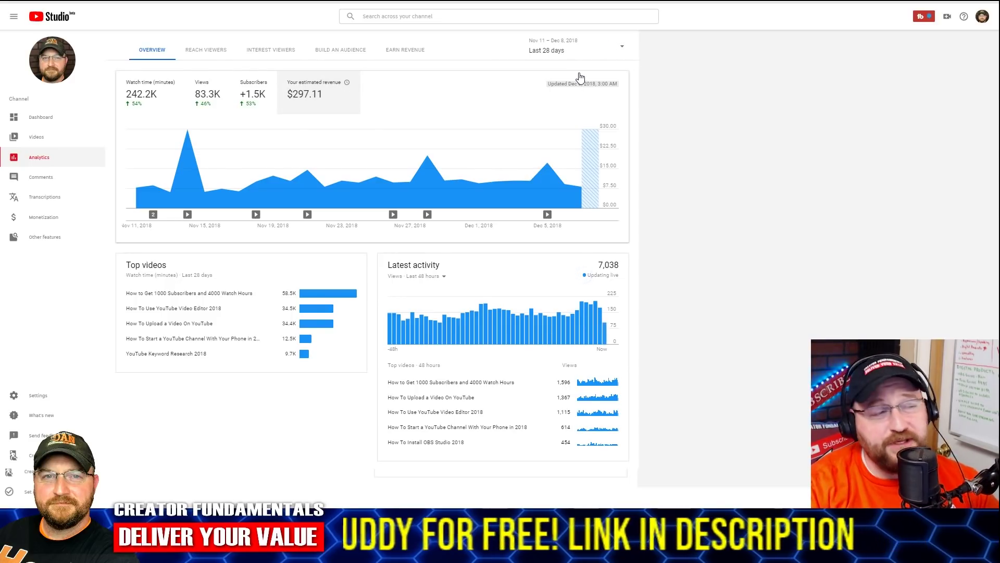
- Set the analytics report period to the last 28 days, after trying last 90 days
{"action": "left_click", "coordinate": [604, 57]}
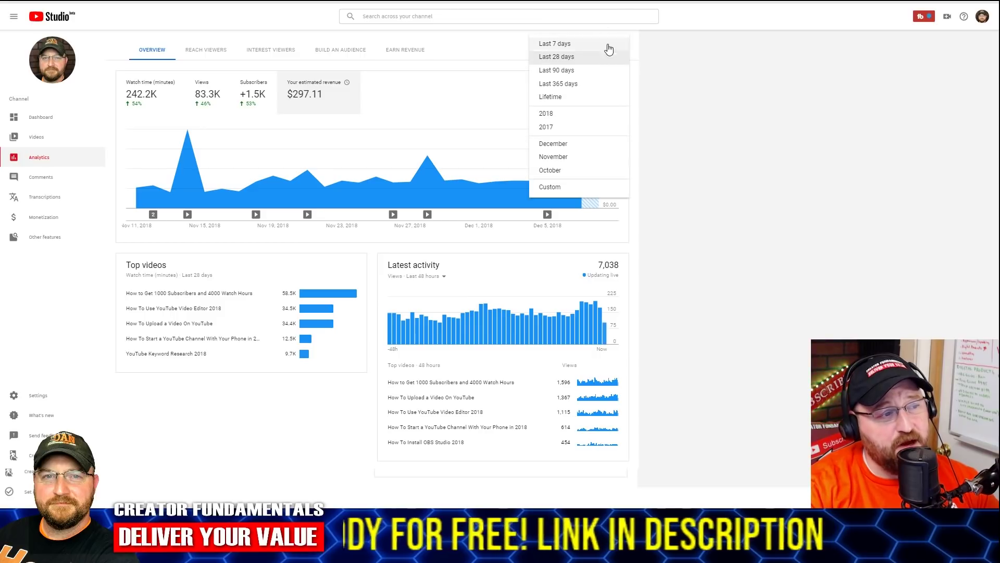
{"action": "left_click", "coordinate": [601, 73]}
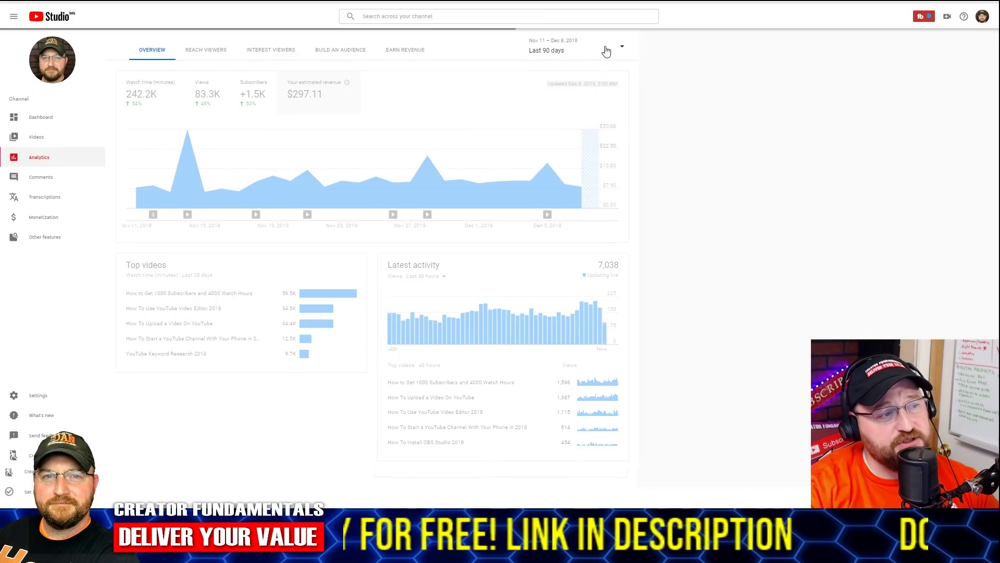
{"action": "left_click", "coordinate": [604, 52]}
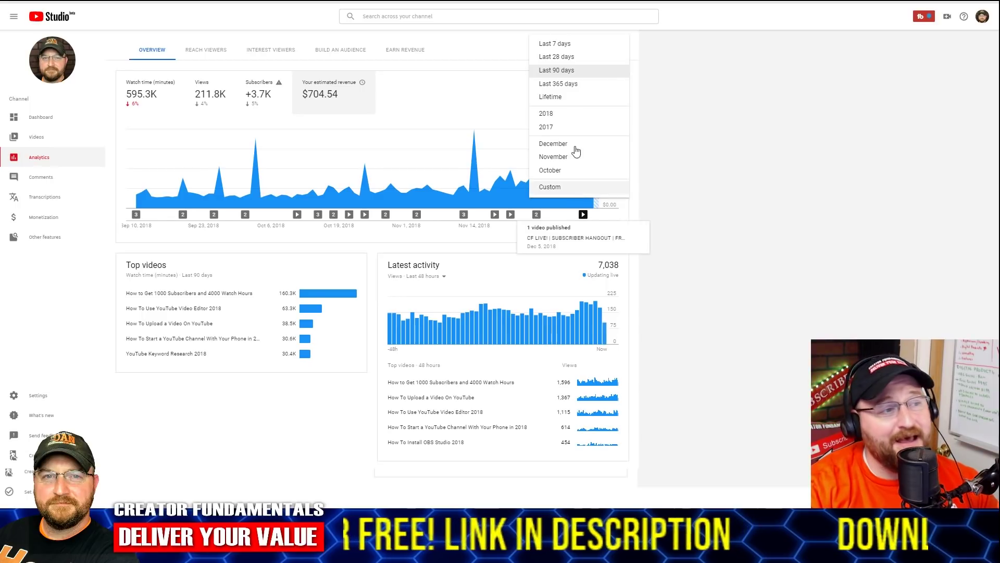
{"action": "left_click", "coordinate": [569, 57]}
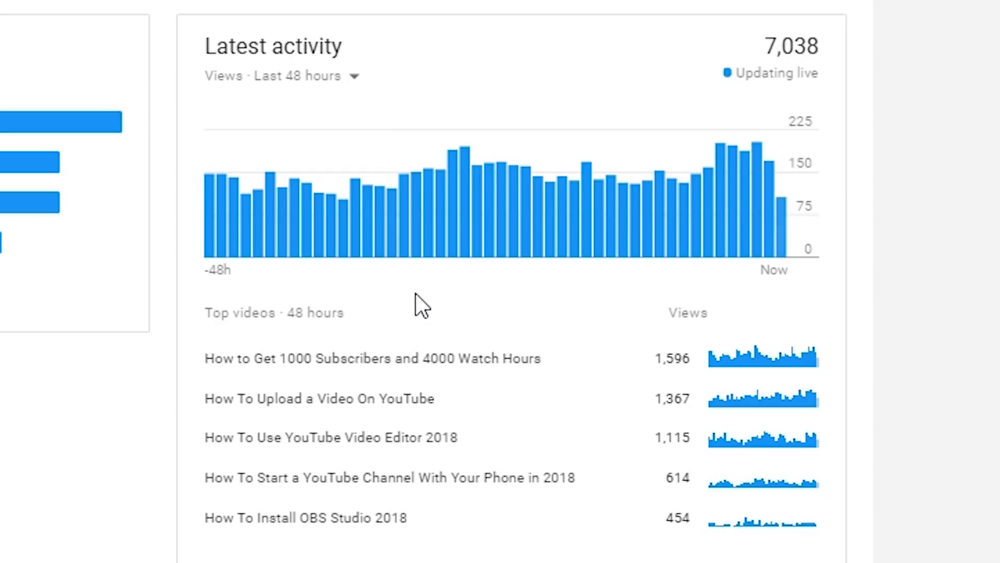
- Show Latest activity for the last 60 minutes and open the full top-videos report
{"action": "left_click", "coordinate": [288, 83]}
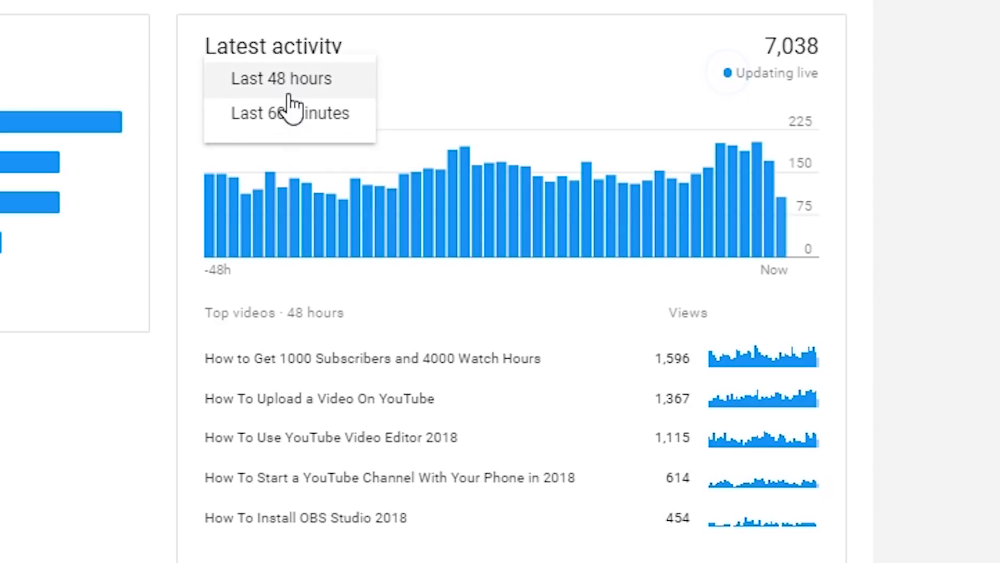
{"action": "left_click", "coordinate": [290, 118]}
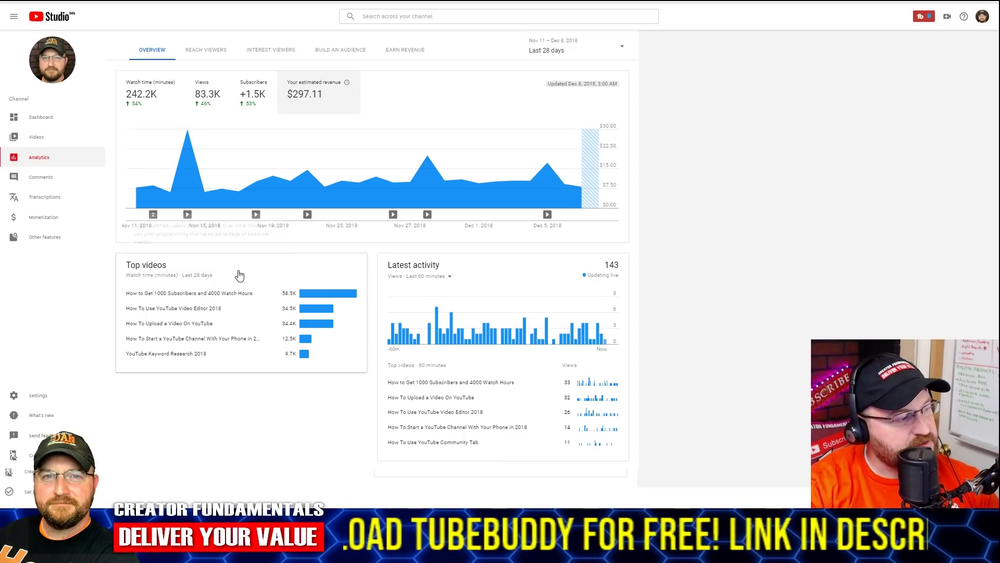
{"action": "left_click", "coordinate": [240, 275]}
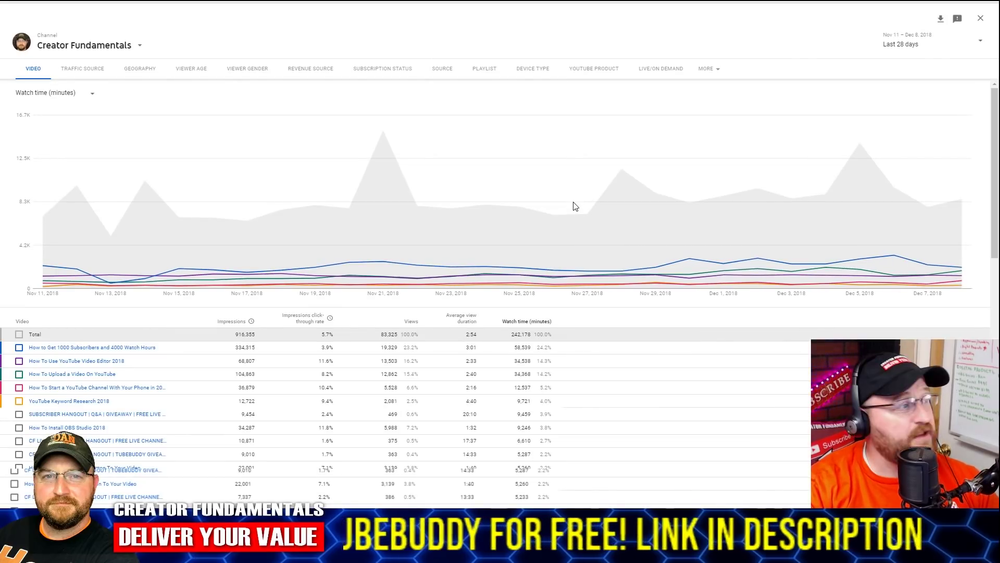
{"action": "mouse_move", "coordinate": [576, 198]}
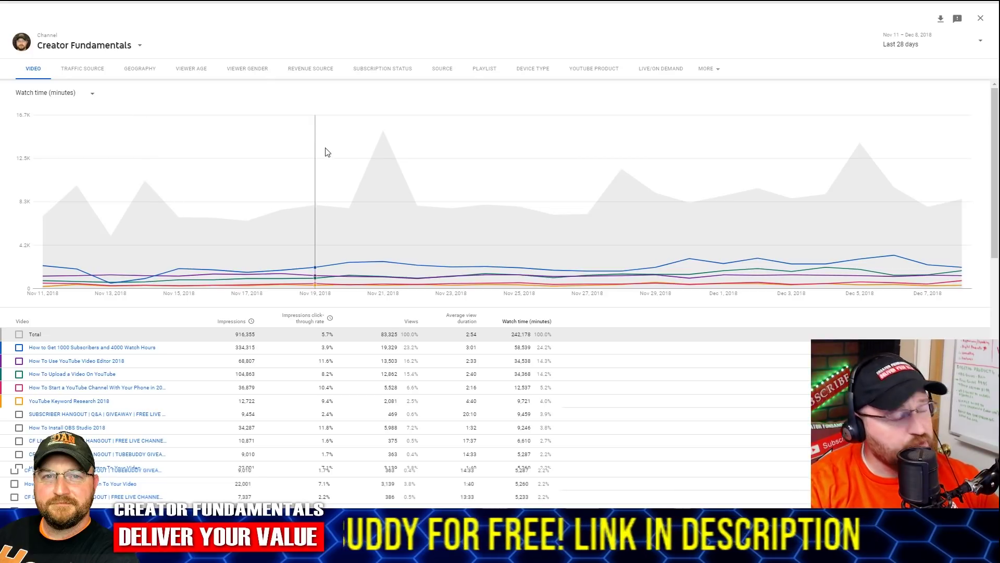
{"action": "mouse_move", "coordinate": [387, 147]}
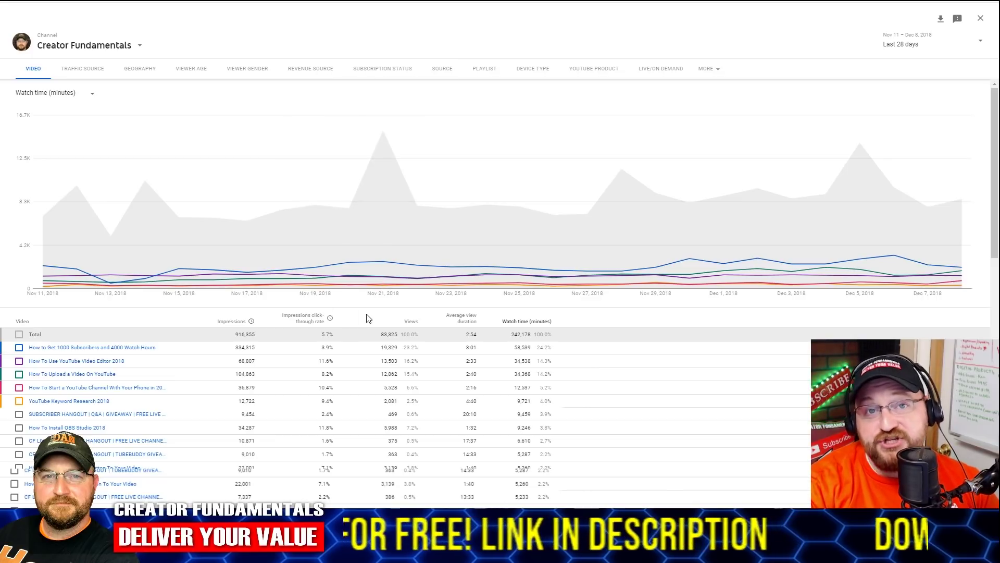
{"action": "scroll", "coordinate": [83, 332], "scroll_direction": "down", "scroll_amount": 4}
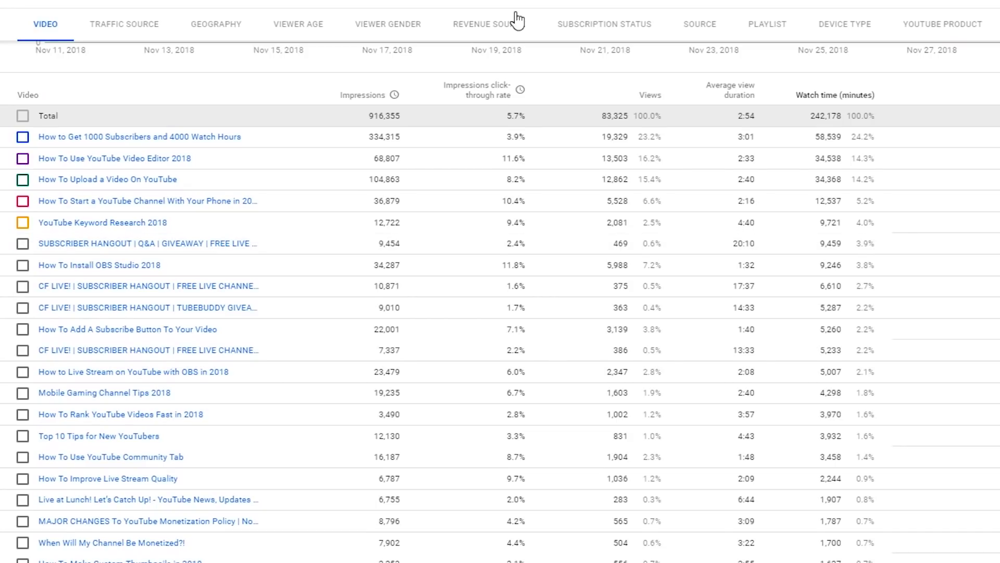
{"action": "left_click", "coordinate": [389, 102]}
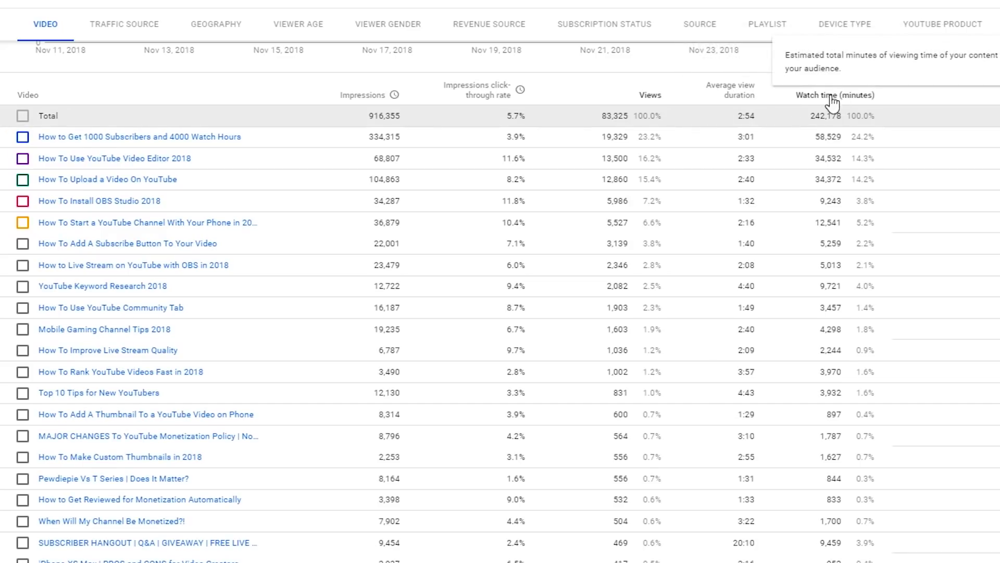
{"action": "left_click", "coordinate": [806, 98]}
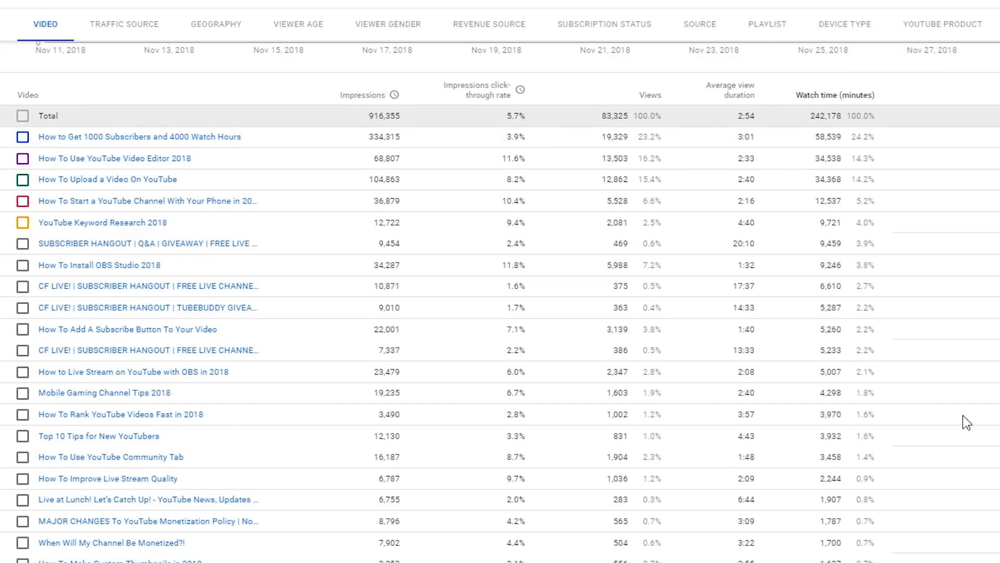
{"action": "scroll", "coordinate": [500, 313], "scroll_direction": "up", "scroll_amount": 6}
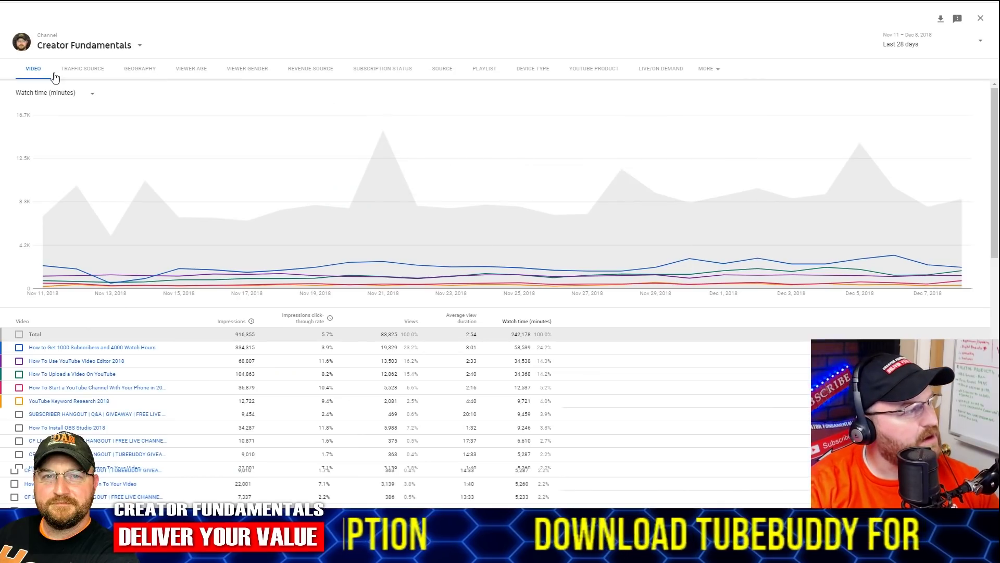
{"action": "left_click", "coordinate": [124, 24]}
{"action": "left_click", "coordinate": [132, 72]}
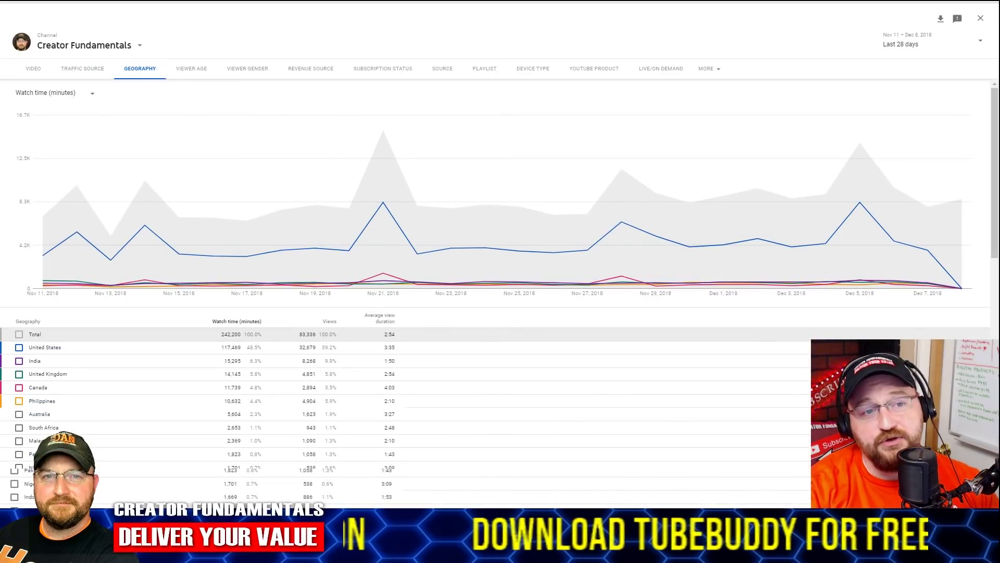
{"action": "left_click", "coordinate": [981, 18]}
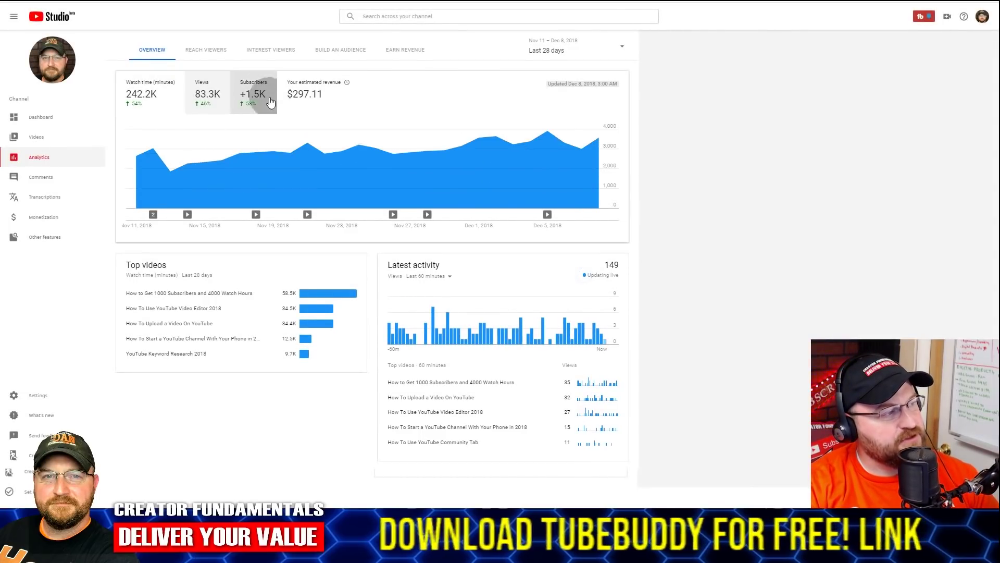
- Switch to the Reach Viewers report and inspect impressions, click-through rate and the funnel
{"action": "left_click", "coordinate": [299, 100]}
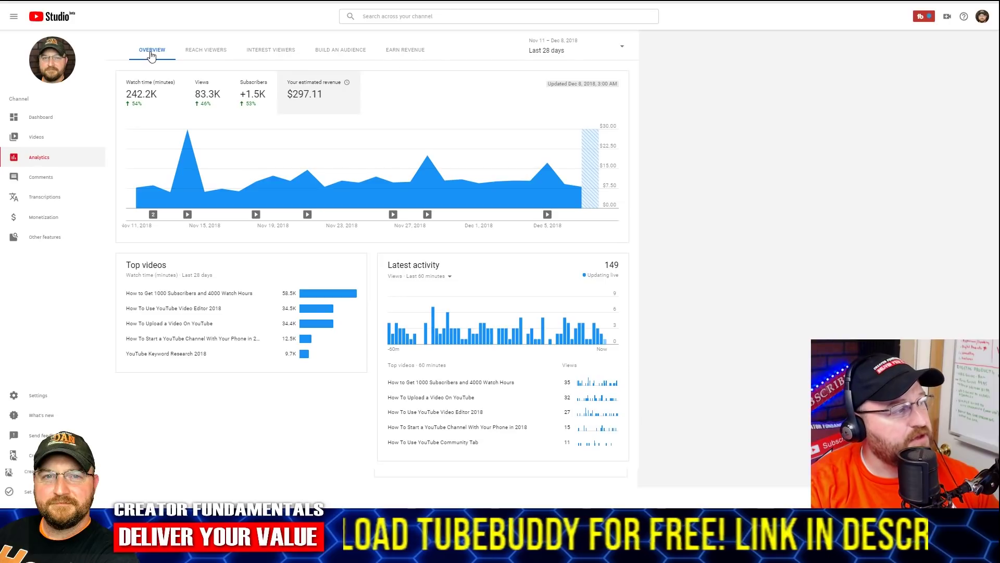
{"action": "left_click", "coordinate": [211, 57]}
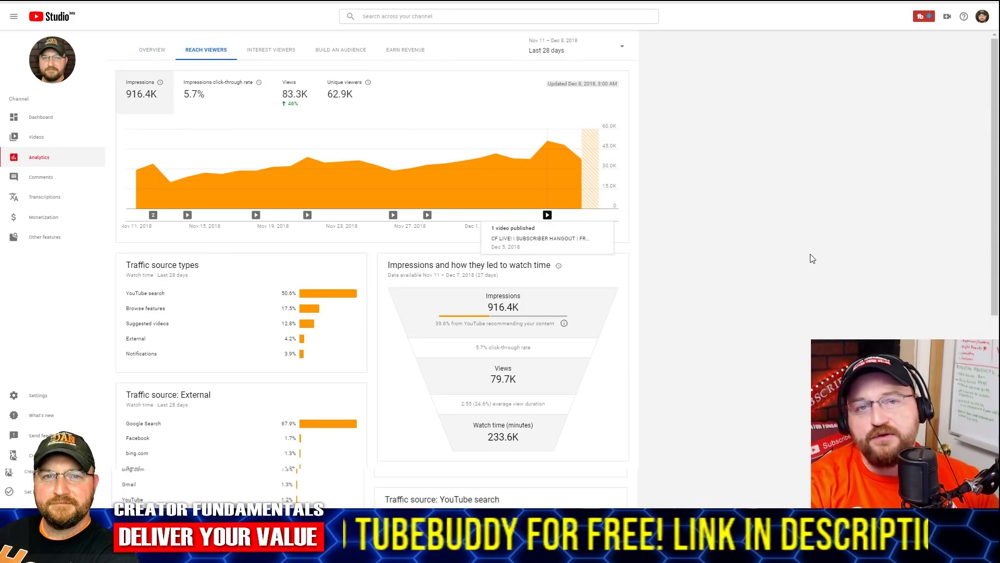
{"action": "scroll", "coordinate": [810, 256], "scroll_direction": "down", "scroll_amount": 1}
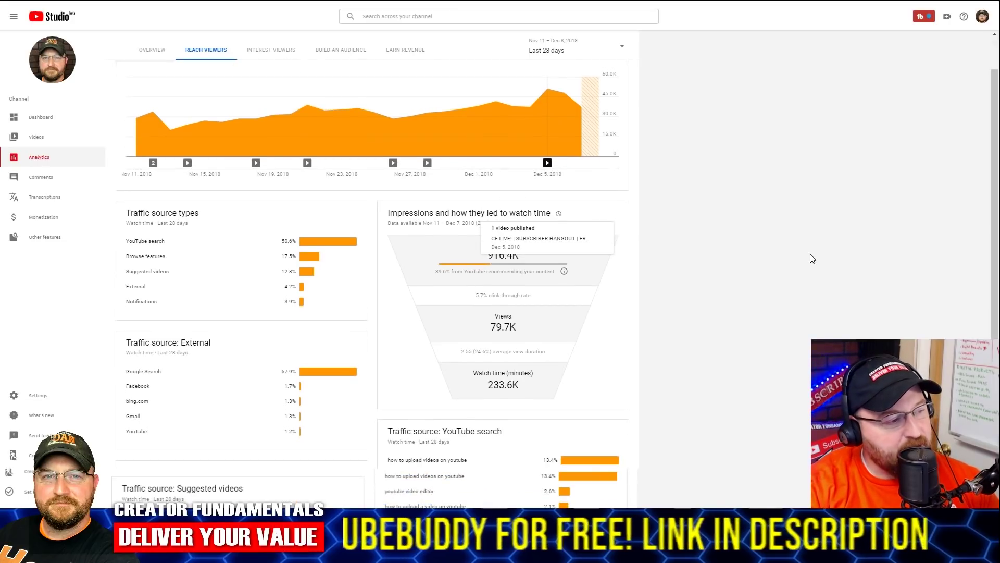
{"action": "scroll", "coordinate": [712, 276], "scroll_direction": "up", "scroll_amount": 1}
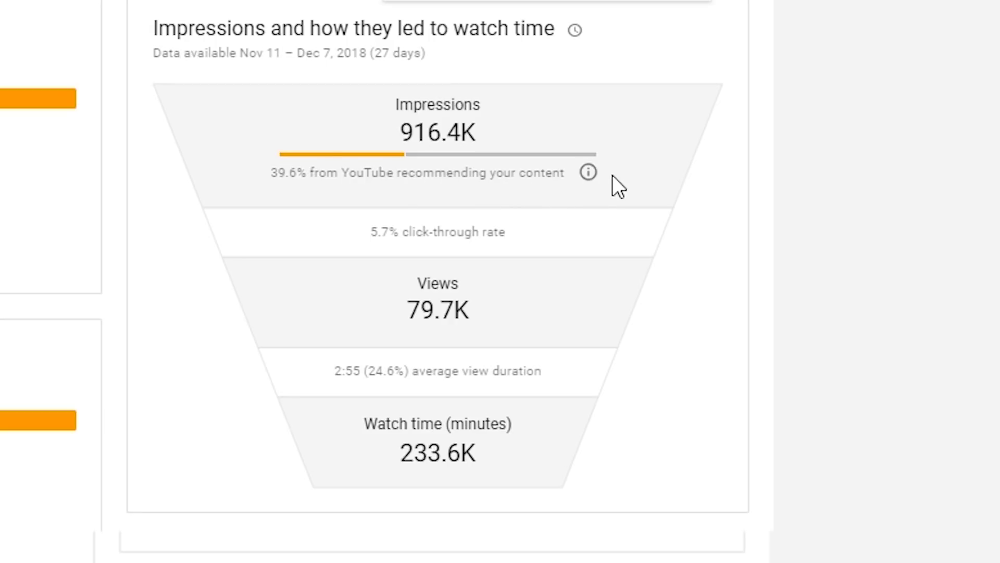
{"action": "mouse_move", "coordinate": [588, 176]}
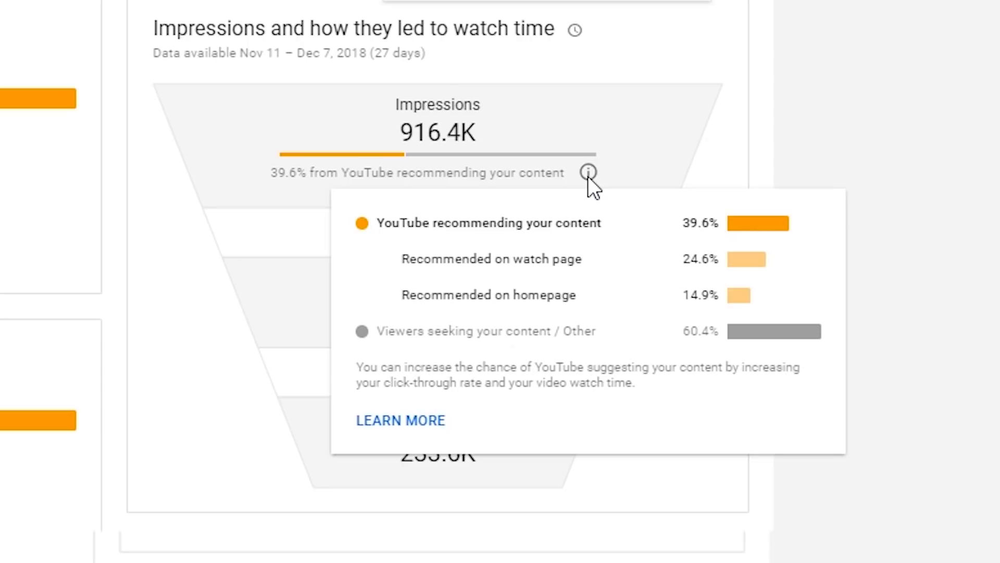
{"action": "scroll", "coordinate": [492, 143], "scroll_direction": "down", "scroll_amount": 3}
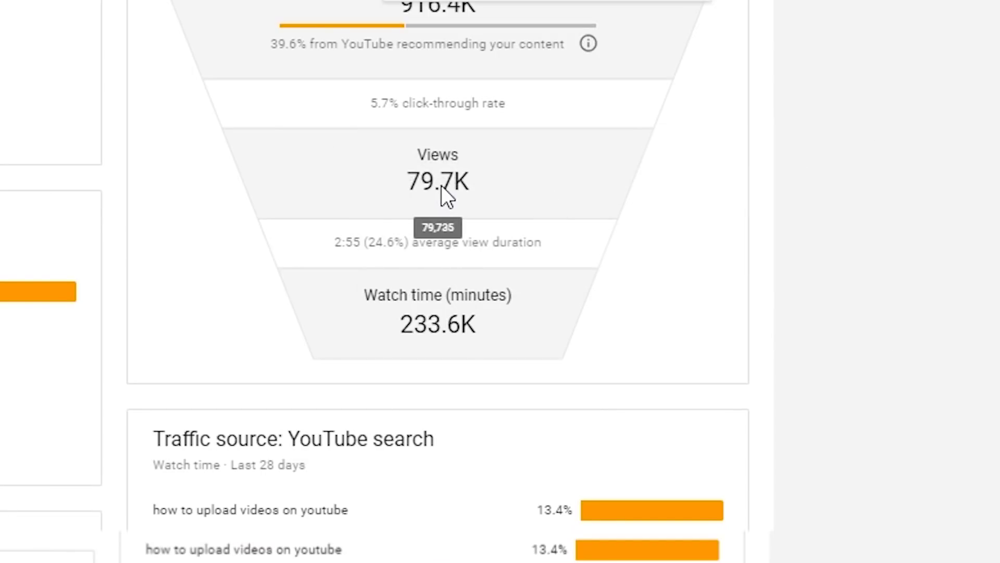
{"action": "mouse_move", "coordinate": [426, 109]}
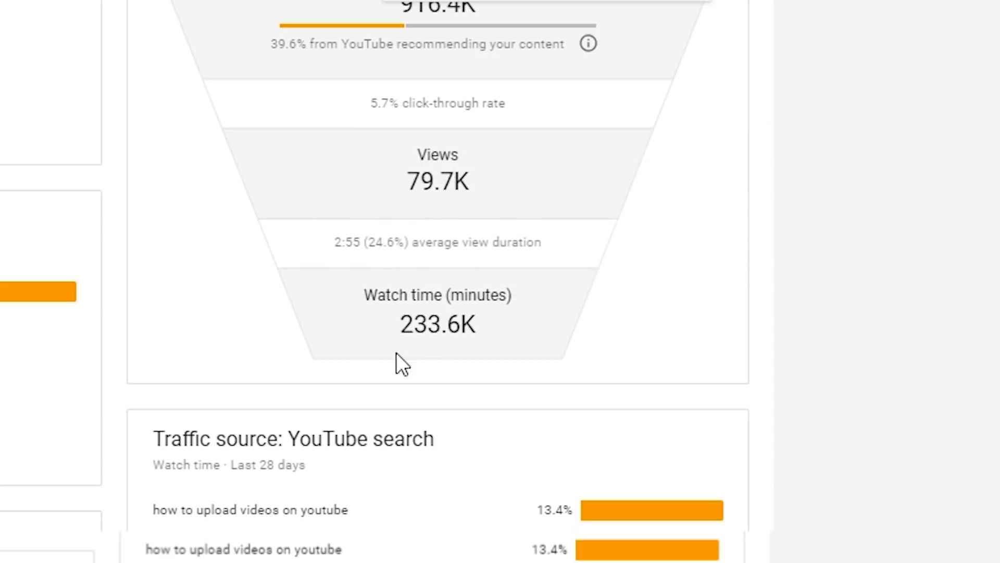
{"action": "mouse_move", "coordinate": [434, 333]}
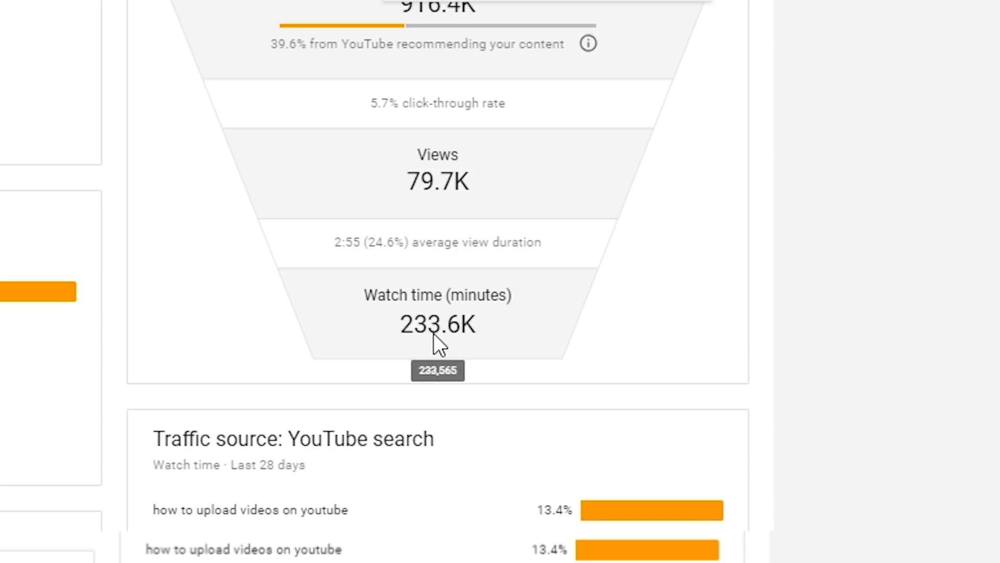